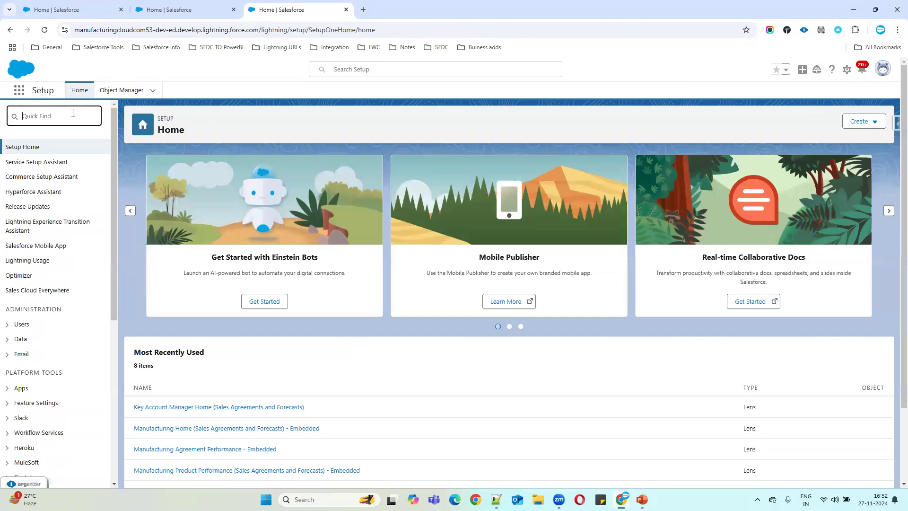
Step: Open the Sales Agreements setup page under the Manufacturing feature settings and enable Sales Agreements Foundations
type("manu")
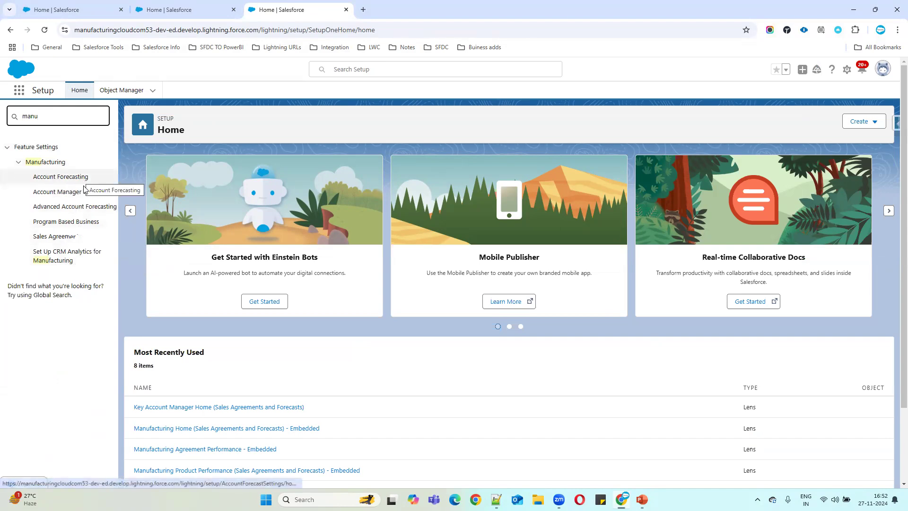
left_click(47, 238)
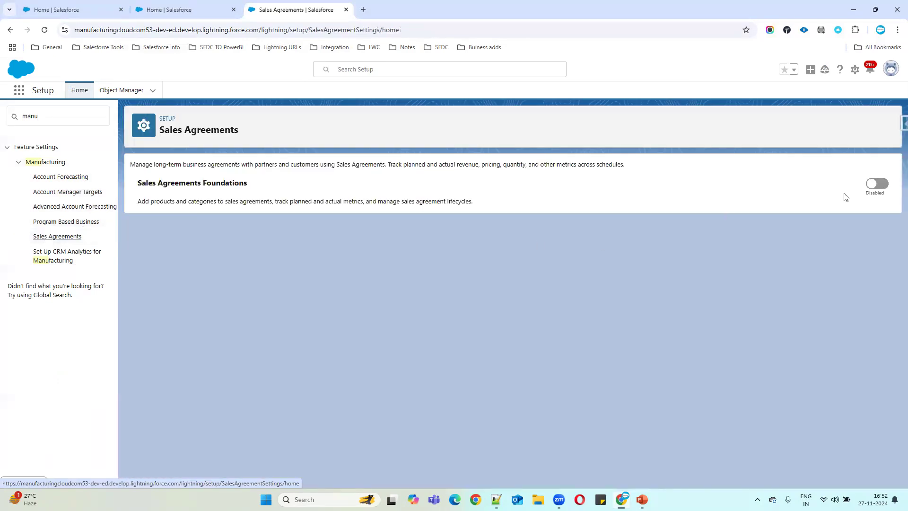
left_click(882, 187)
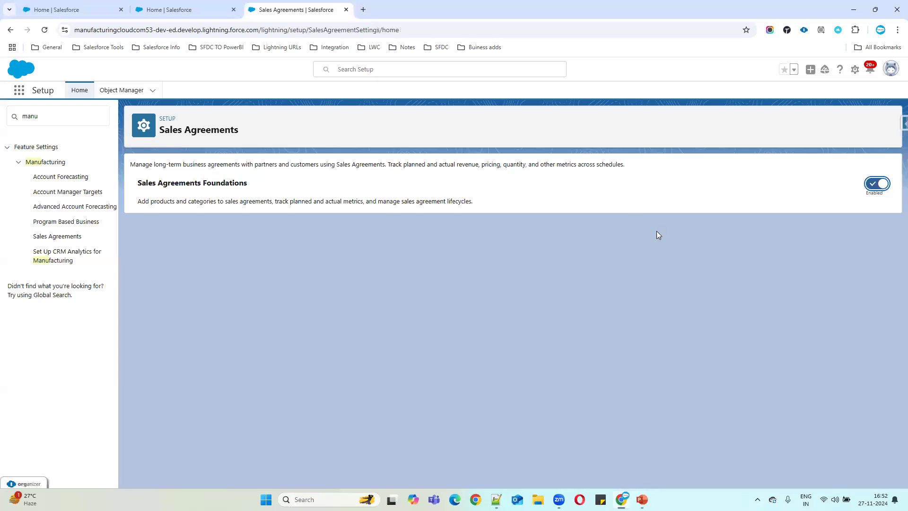
Step: Examine the Default Analytics Dashboard and Renewal Period Start settings for sales agreements
scroll(237, 267, "down", 3)
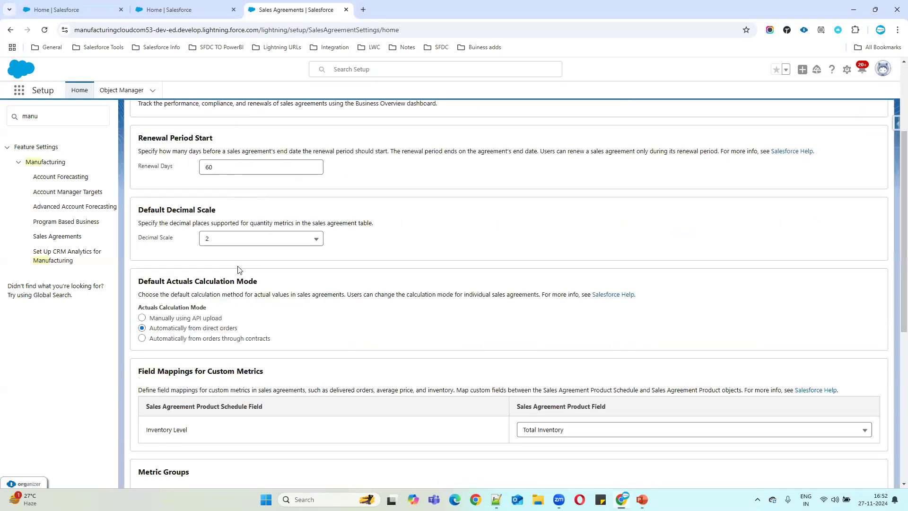
scroll(238, 270, "down", 8)
scroll(350, 272, "up", 8)
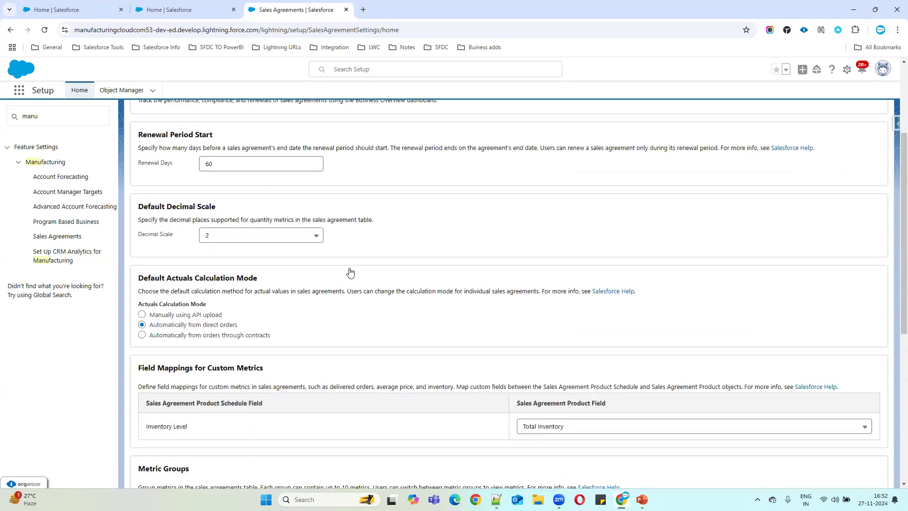
scroll(350, 272, "up", 3)
left_click_drag(138, 229, 516, 251)
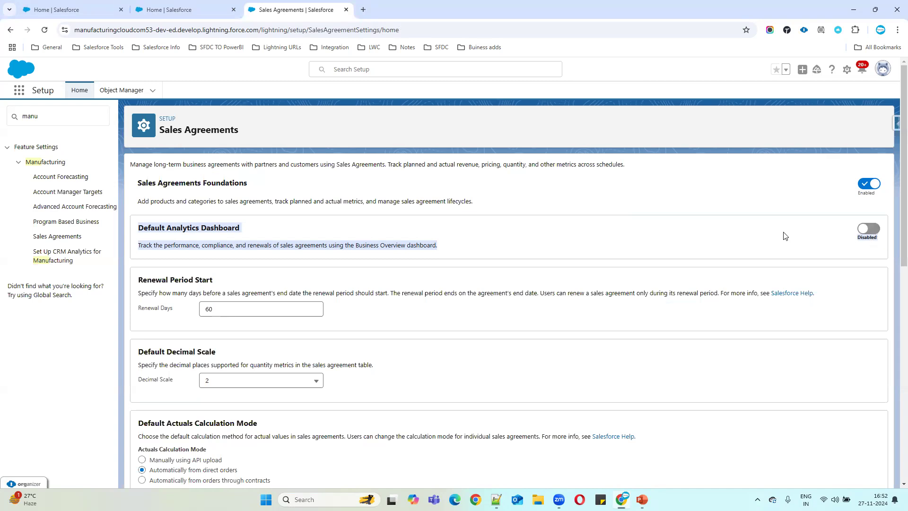
left_click(429, 278)
left_click_drag(137, 280, 780, 306)
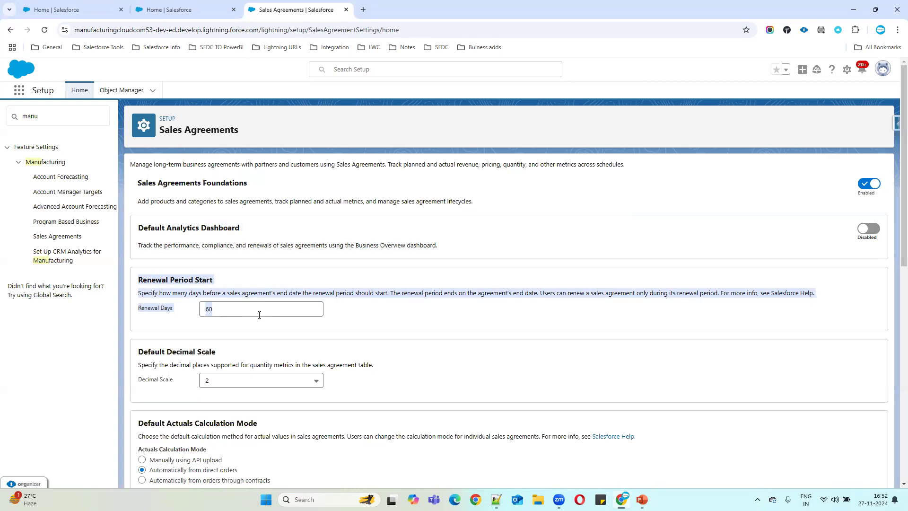
Step: Try 30 as the number of renewal days, then enter 60 again
left_click(229, 310)
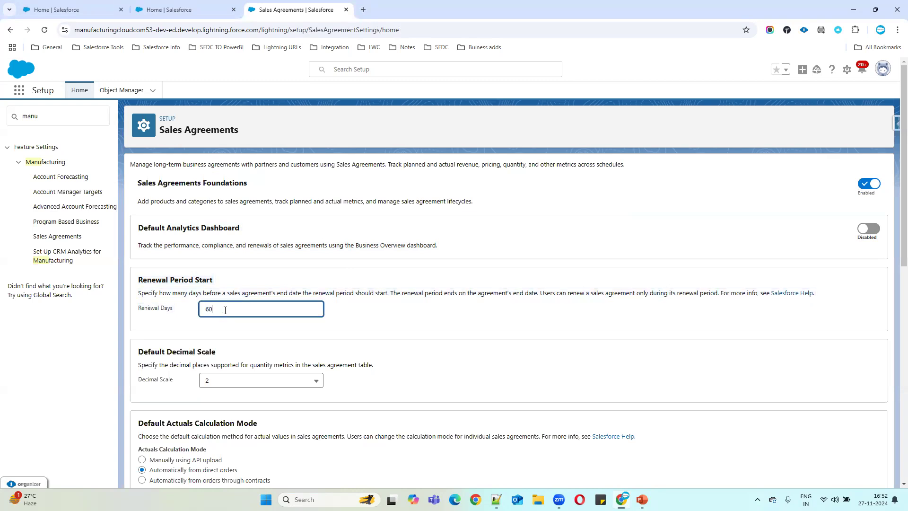
type("30")
key("BackSpace")
key("BackSpace")
type("0")
key("BackSpace")
type("60")
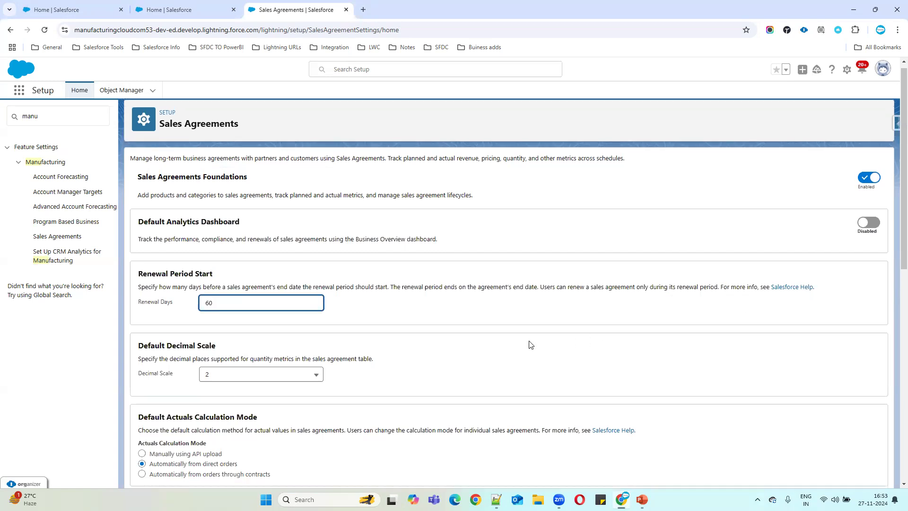
scroll(528, 344, "down", 2)
left_click(410, 226)
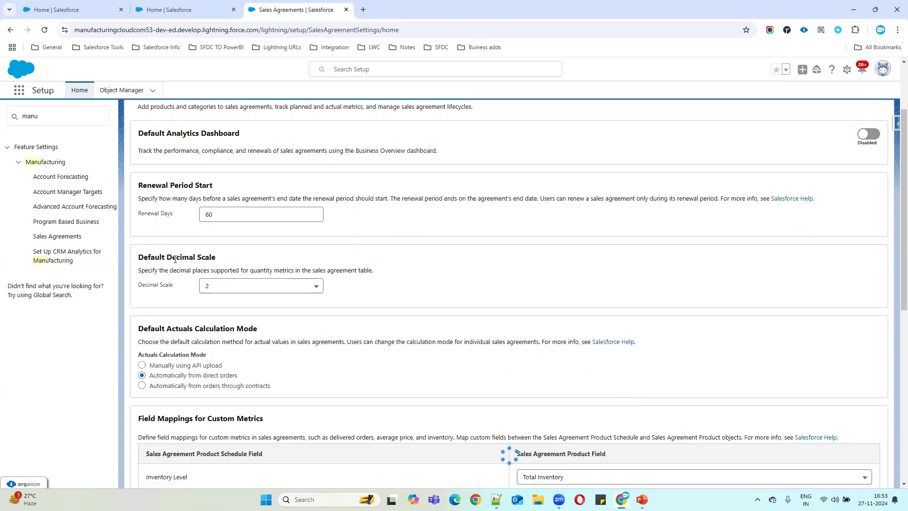
Step: Reselect 2 as the default decimal scale for quantity metrics in the sales agreement table
left_click_drag(137, 257, 372, 286)
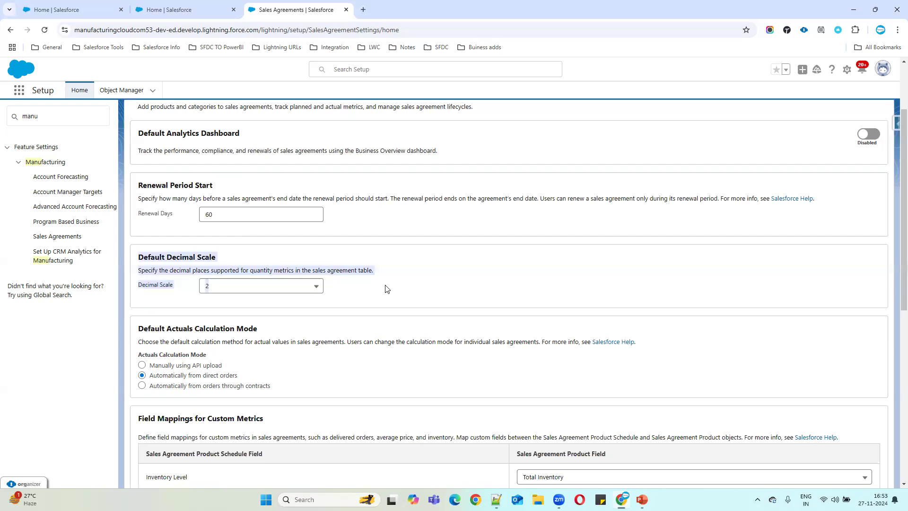
left_click(312, 286)
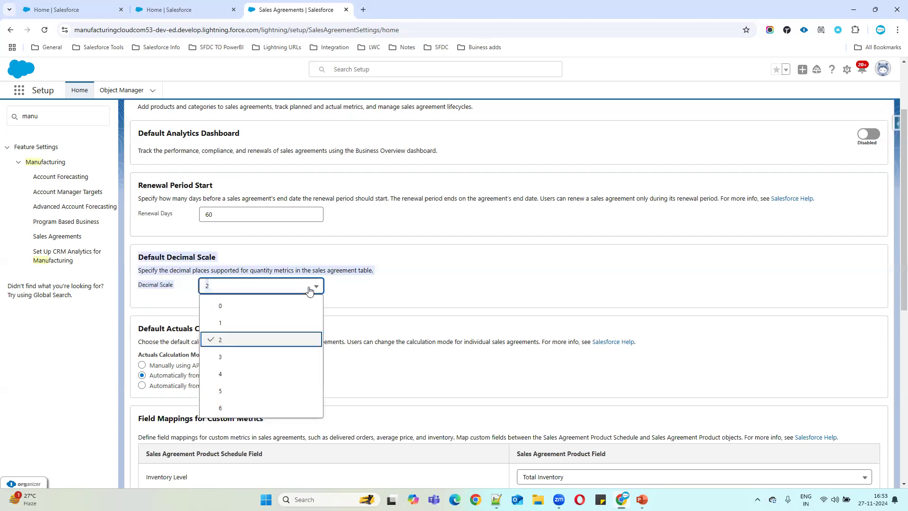
left_click(248, 341)
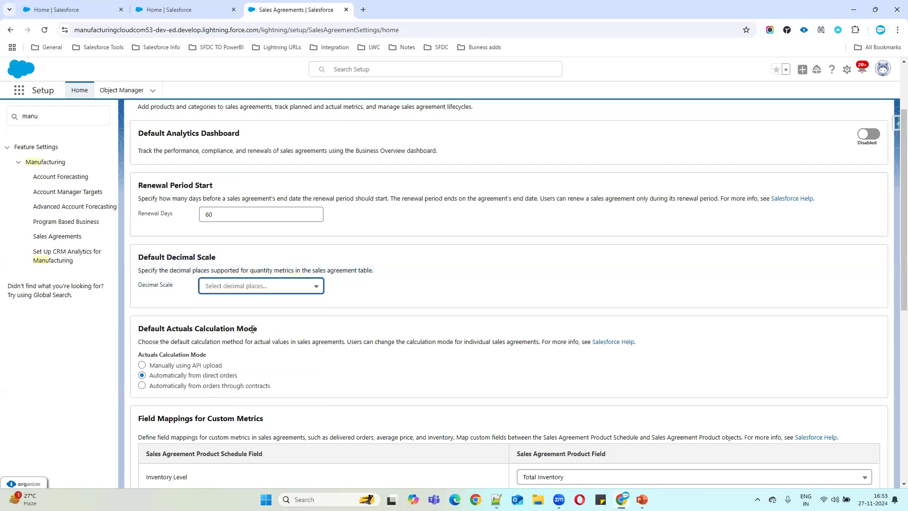
left_click(303, 287)
left_click(296, 320)
Step: Examine the Default Actuals Calculation Mode options: manual API upload, direct orders, and orders through contracts
scroll(281, 287, "down", 2)
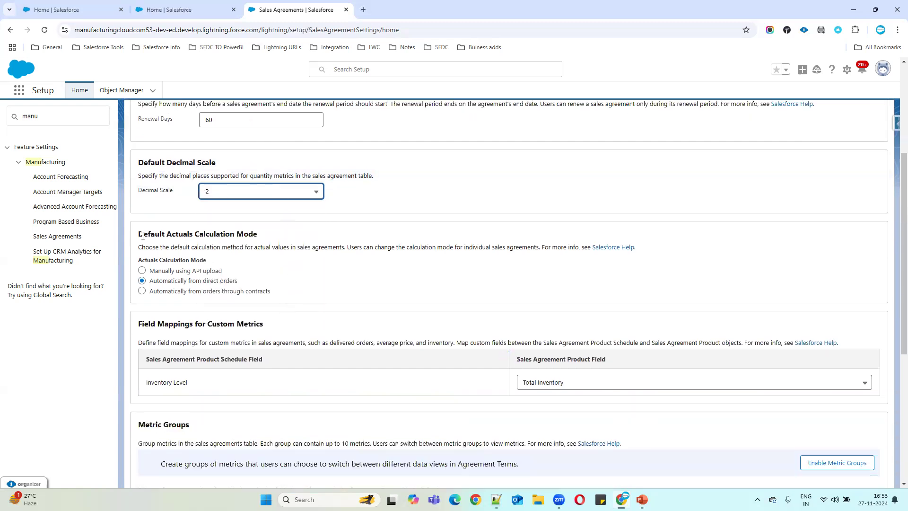
left_click_drag(138, 234, 381, 297)
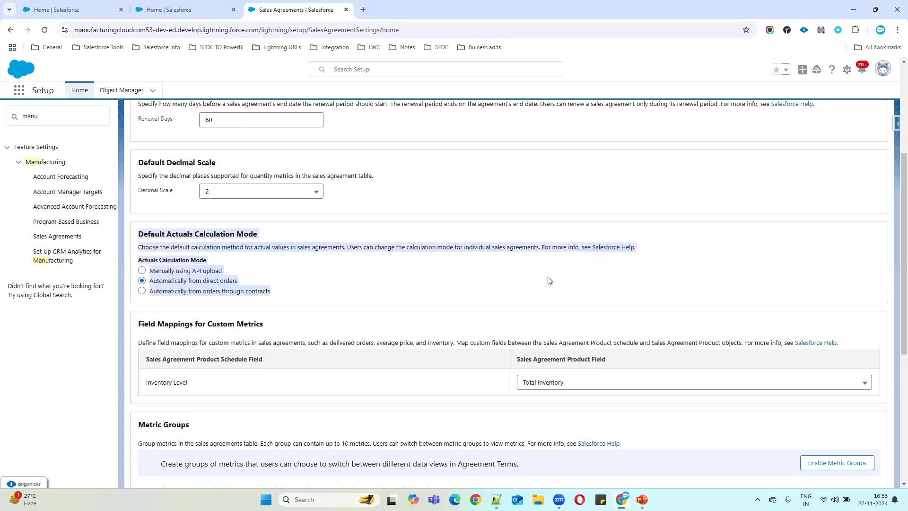
scroll(551, 280, "down", 4)
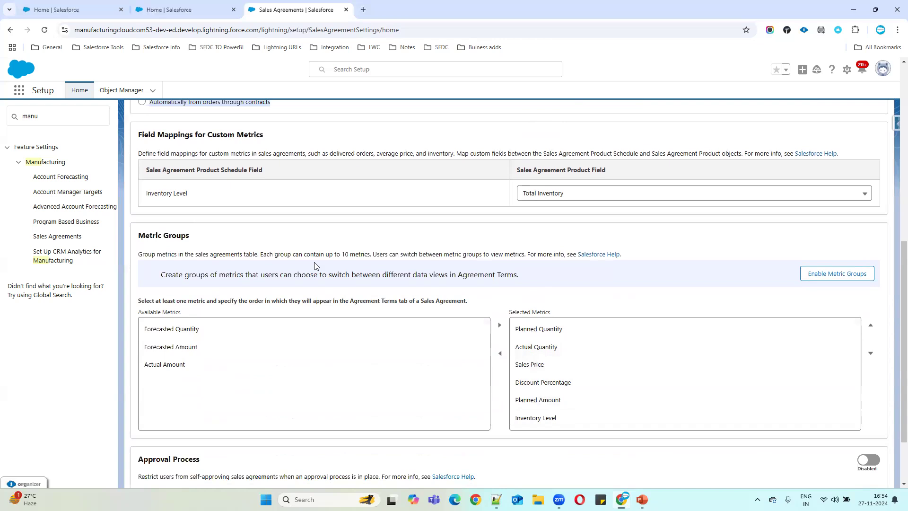
scroll(317, 265, "up", 1)
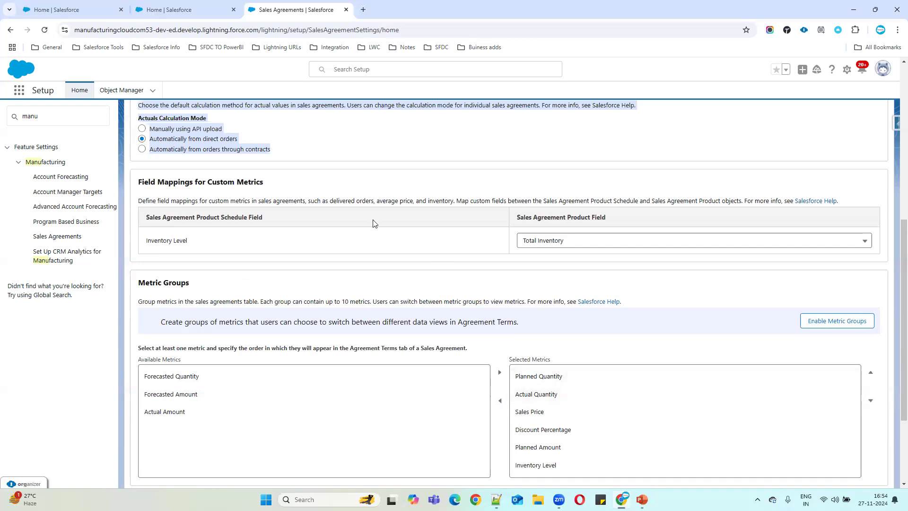
left_click(368, 148)
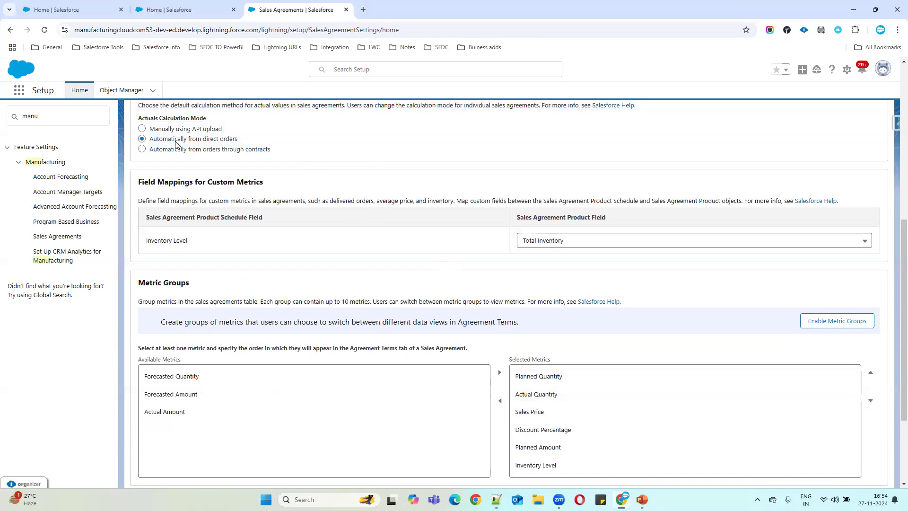
scroll(179, 149, "up", 1)
left_click_drag(136, 169, 218, 176)
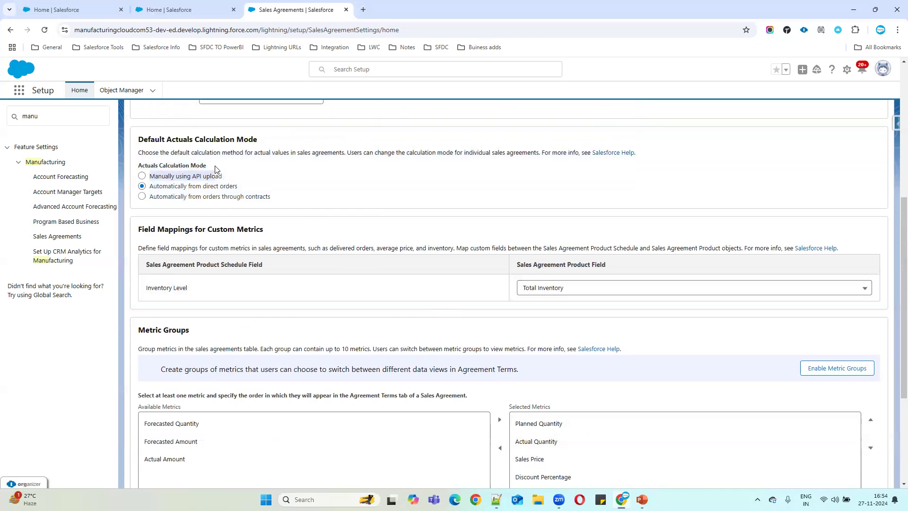
scroll(393, 189, "down", 2)
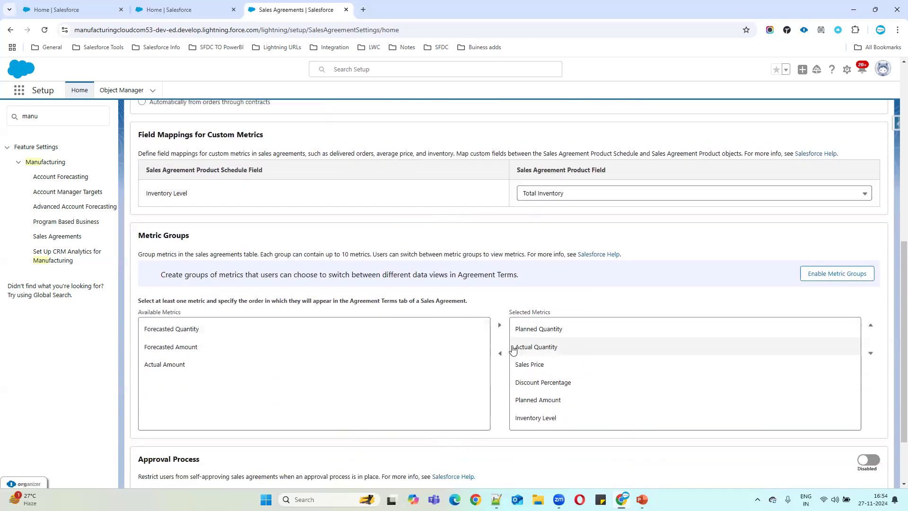
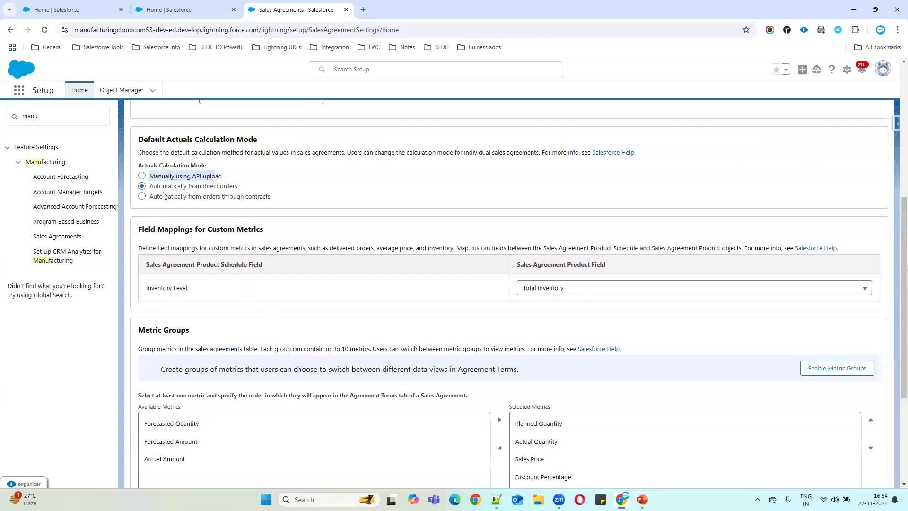
left_click(235, 177)
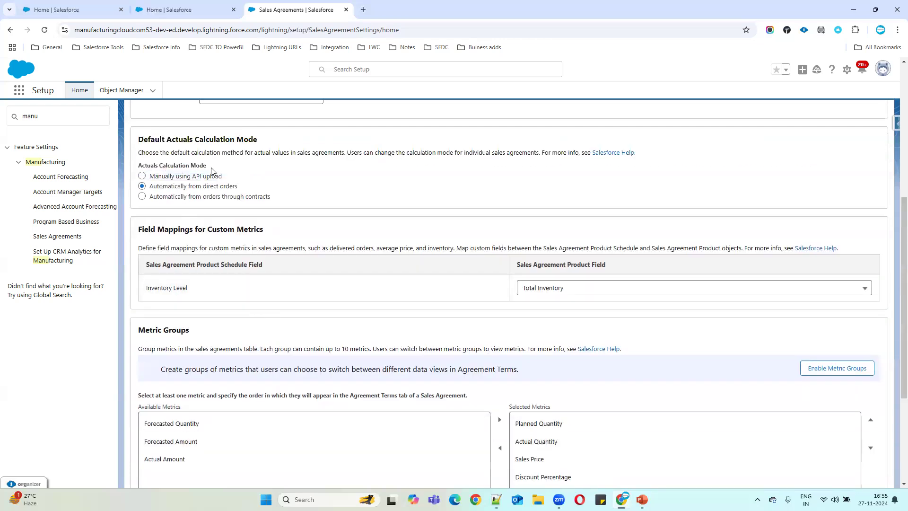
left_click_drag(138, 165, 226, 169)
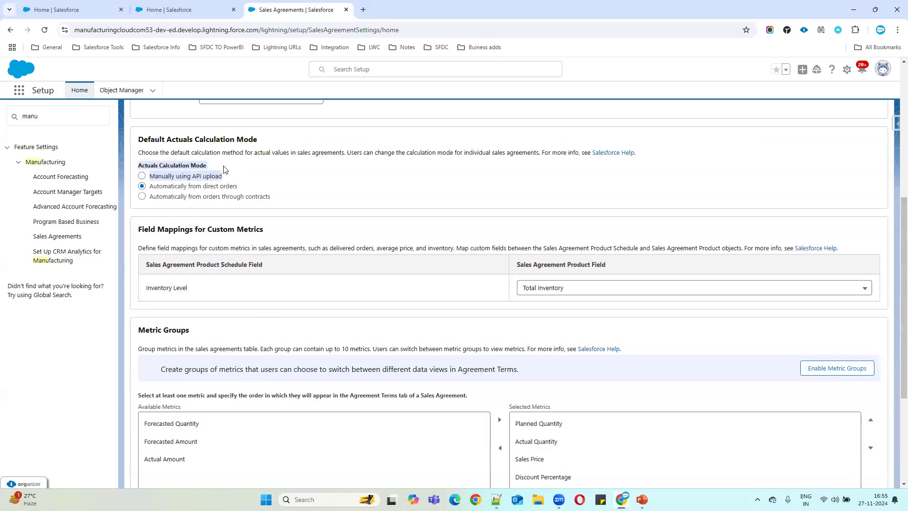
left_click(232, 178)
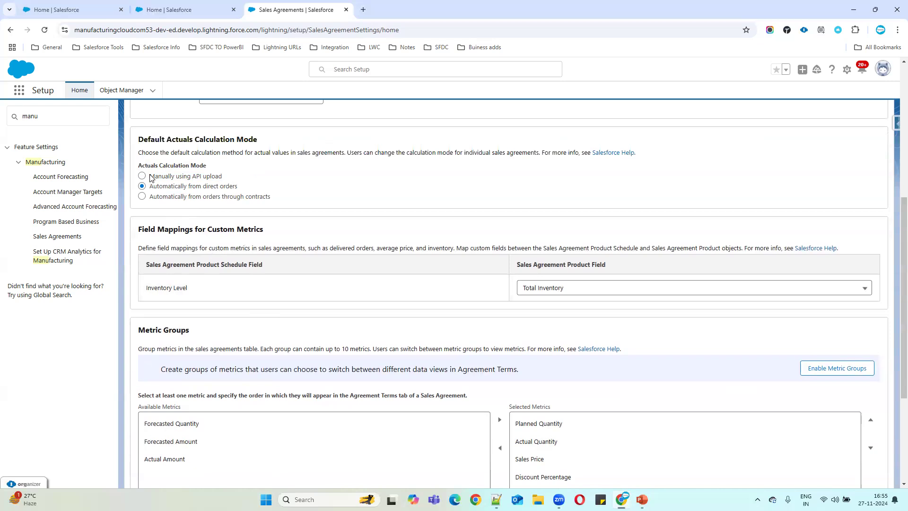
left_click_drag(150, 176, 231, 177)
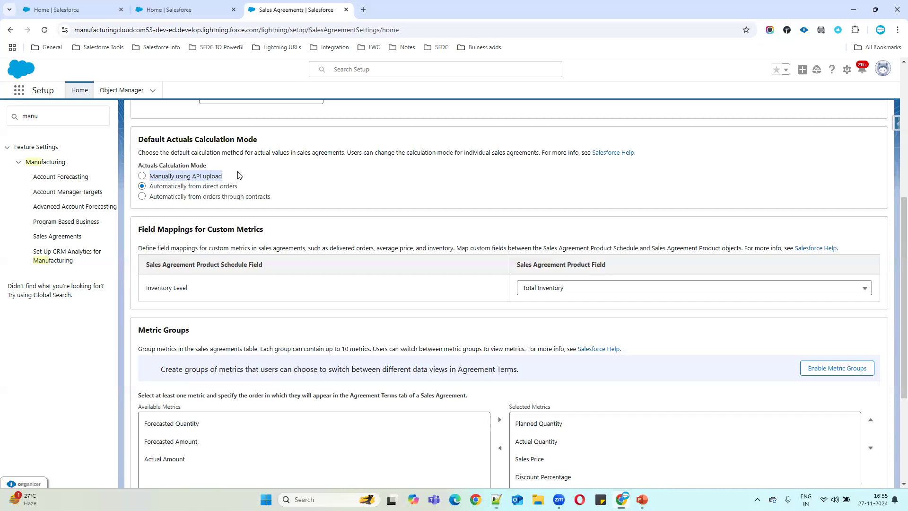
left_click_drag(150, 186, 253, 187)
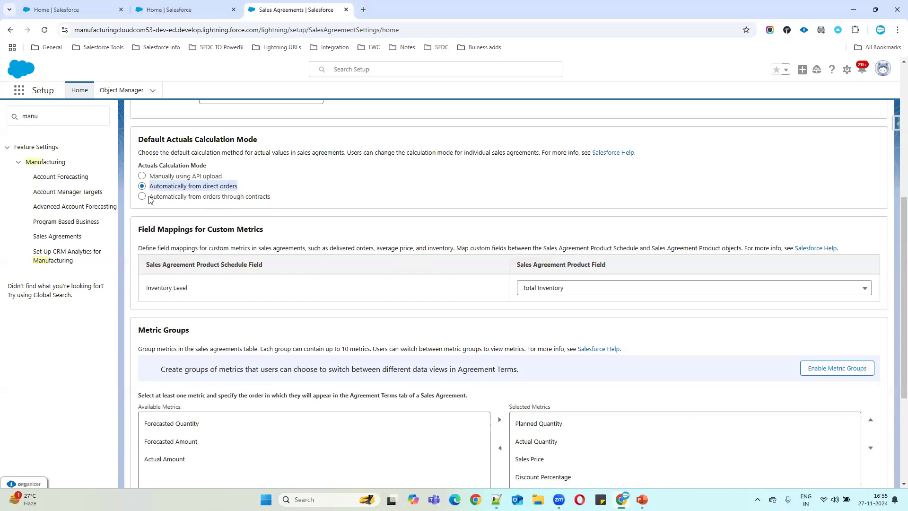
left_click(181, 198)
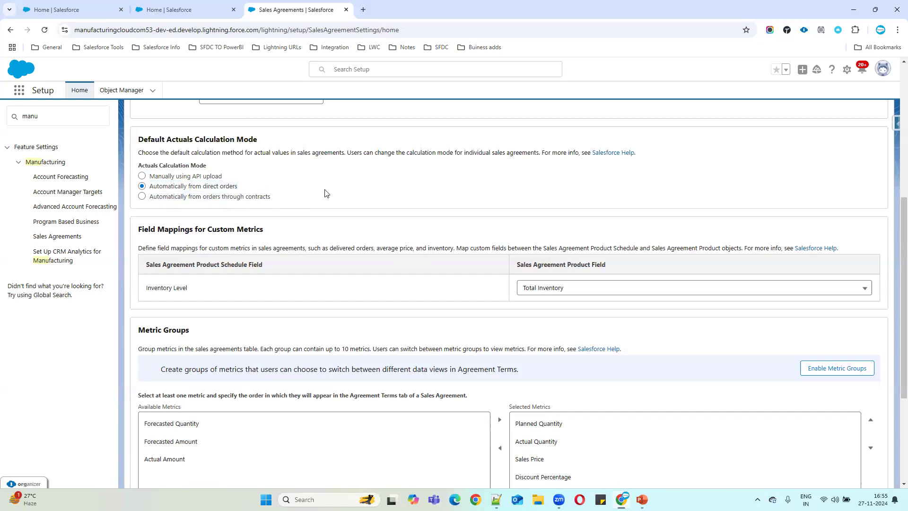
left_click_drag(231, 178, 142, 179)
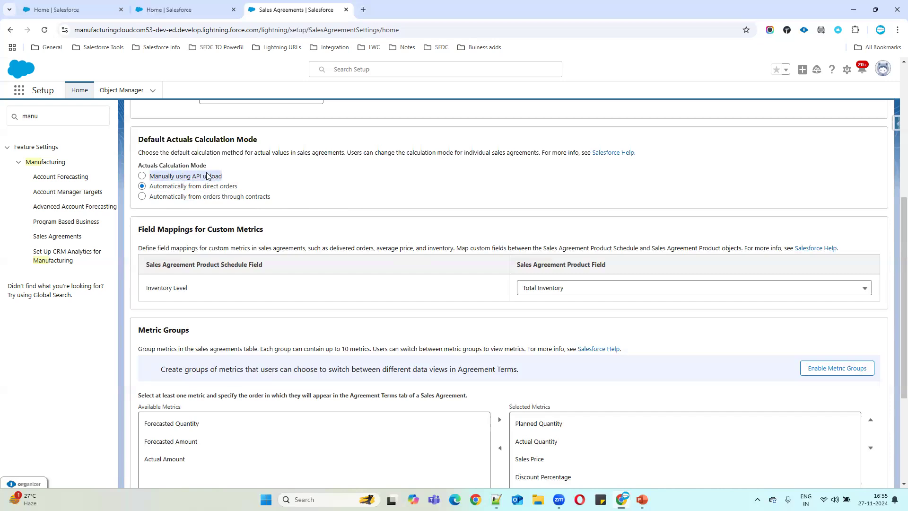
left_click_drag(241, 192, 146, 191)
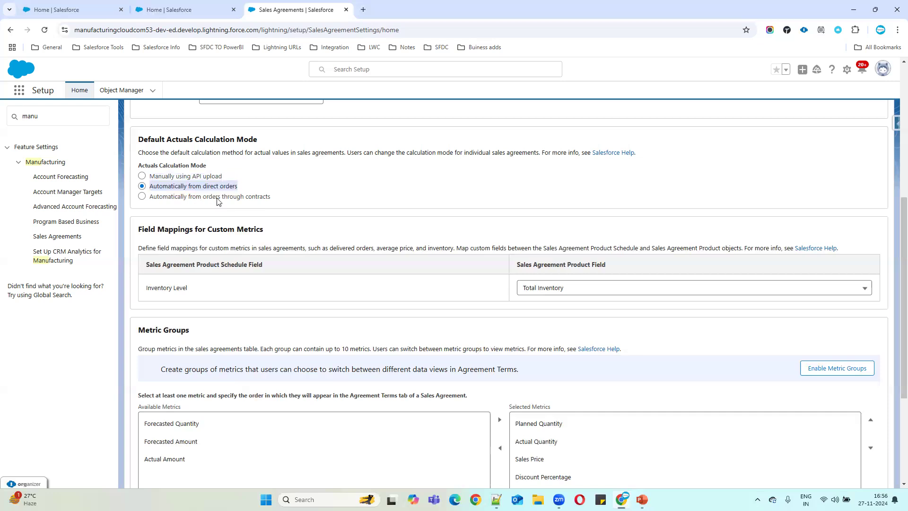
left_click_drag(282, 202, 147, 205)
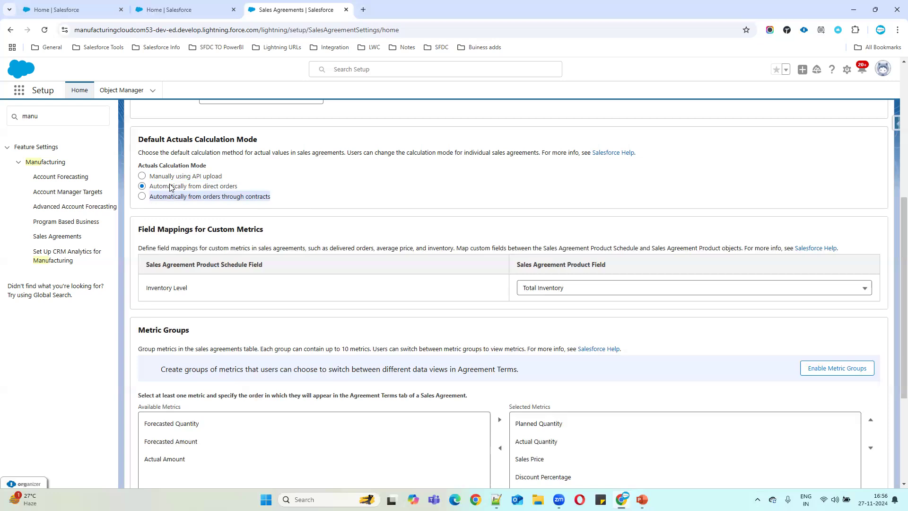
scroll(480, 331, "down", 1)
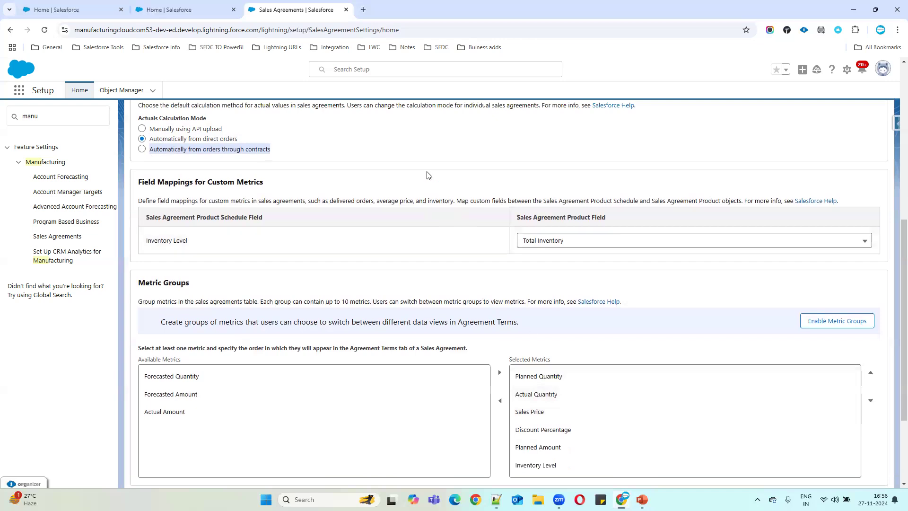
Step: Examine the field mappings for custom metrics and the available and selected metrics under Metric Groups
scroll(402, 177, "down", 1)
left_click_drag(140, 134, 273, 136)
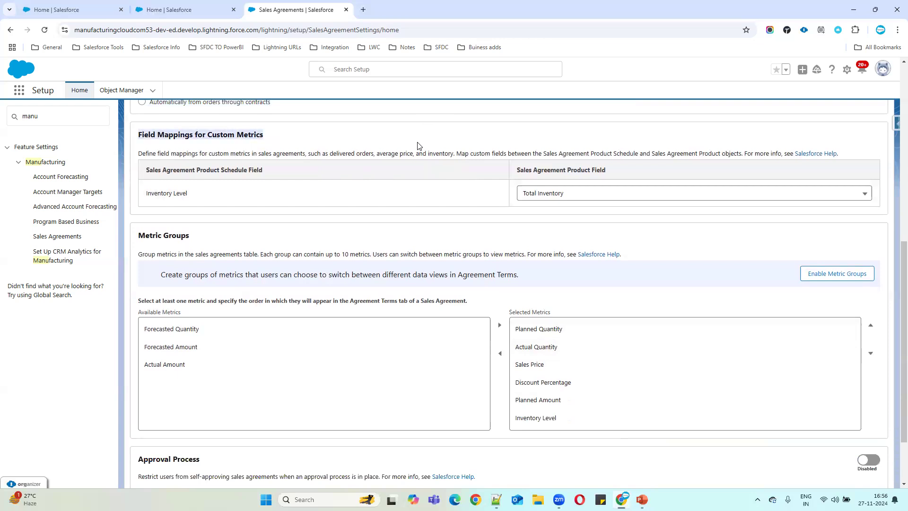
left_click_drag(543, 153, 746, 153)
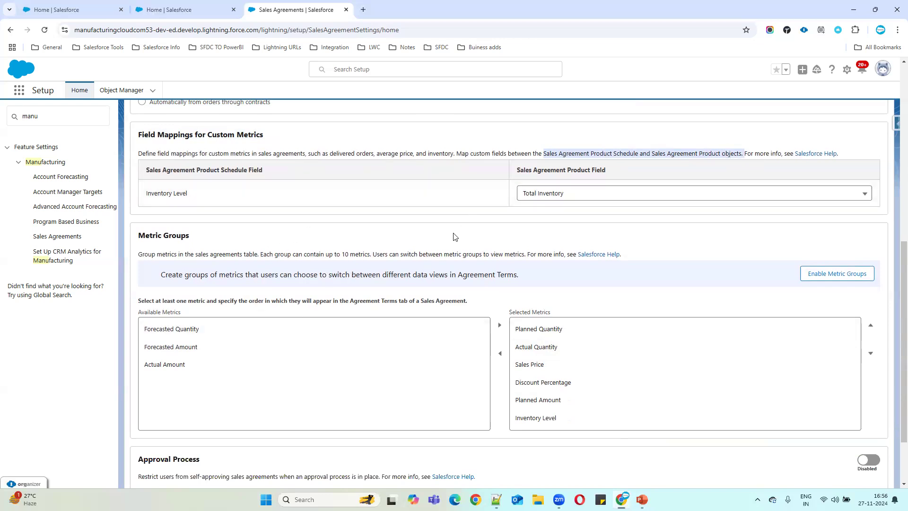
scroll(410, 239, "down", 2)
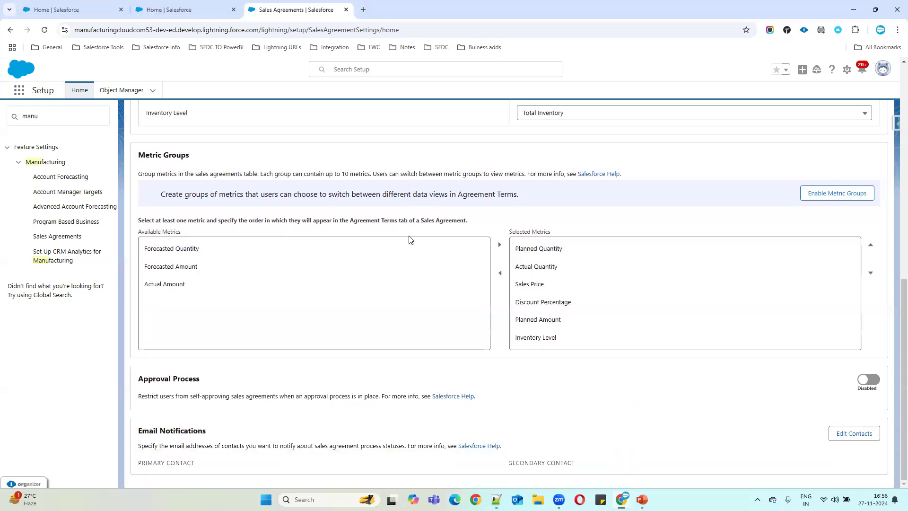
left_click_drag(137, 157, 568, 336)
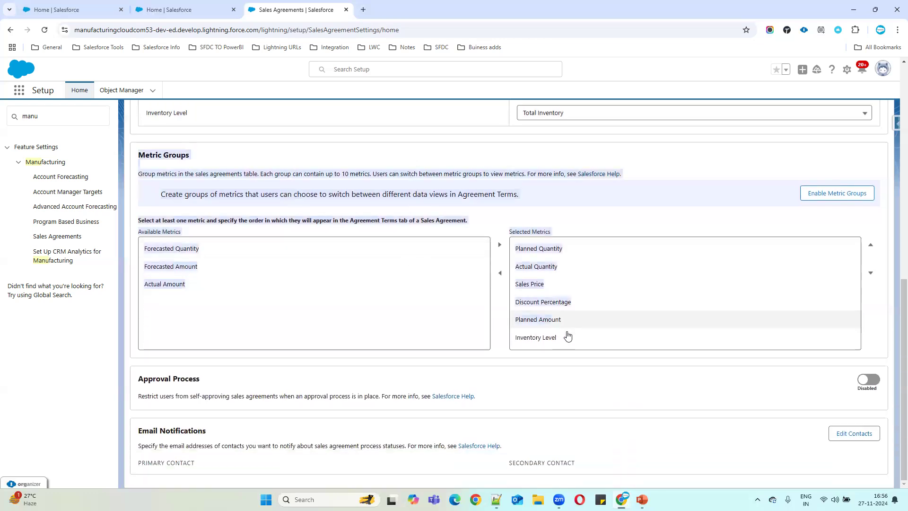
left_click(611, 268)
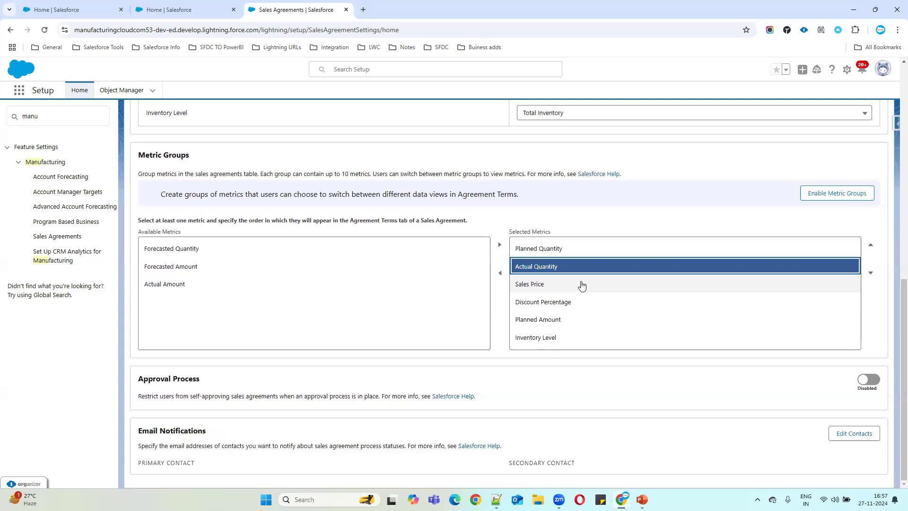
Step: Switch the Approval Process setting for sales agreements on and off again
left_click_drag(139, 378, 516, 407)
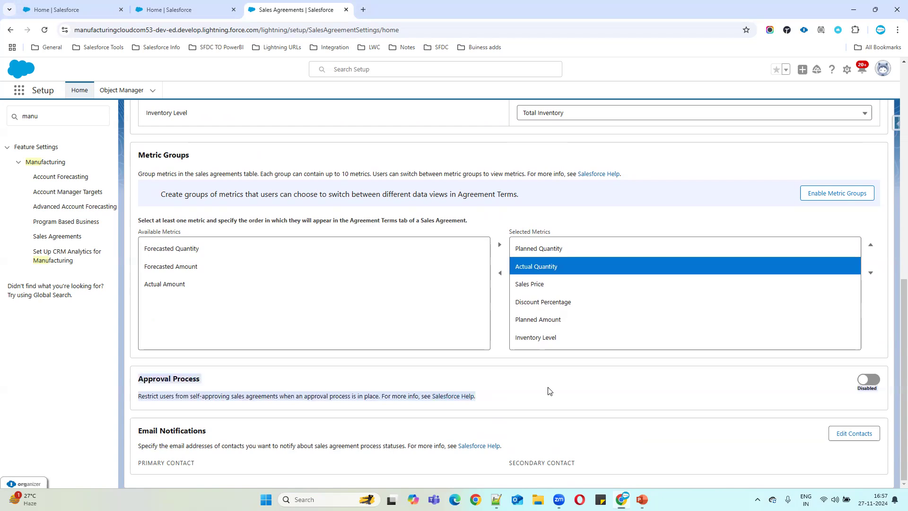
left_click(872, 380)
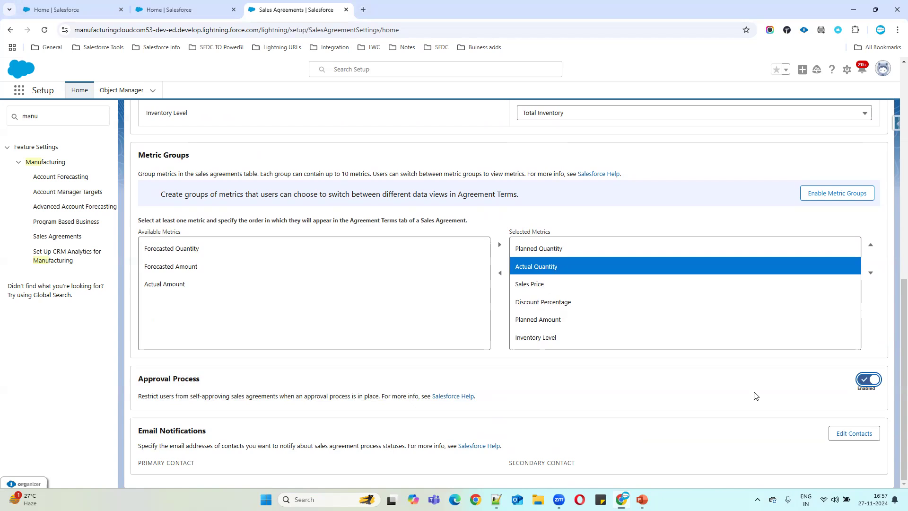
left_click(865, 385)
scroll(465, 304, "up", 10)
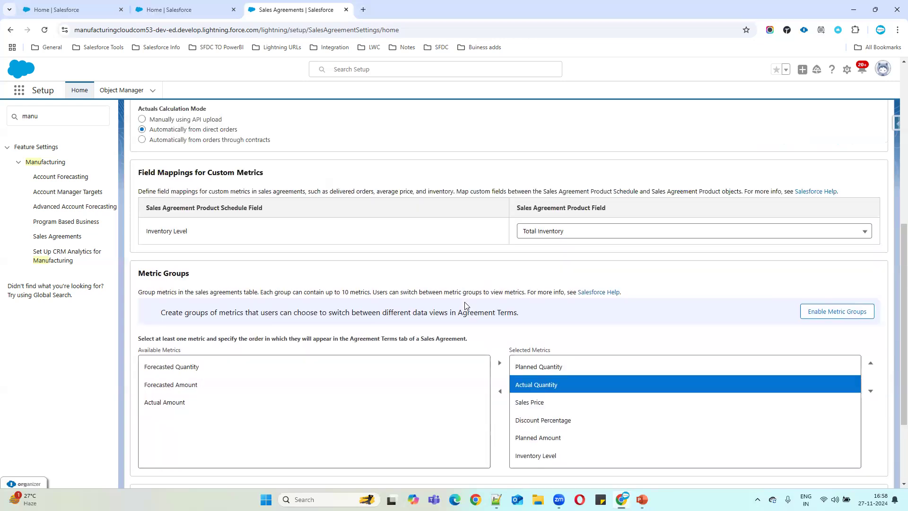
scroll(511, 259, "down", 4)
scroll(661, 305, "down", 5)
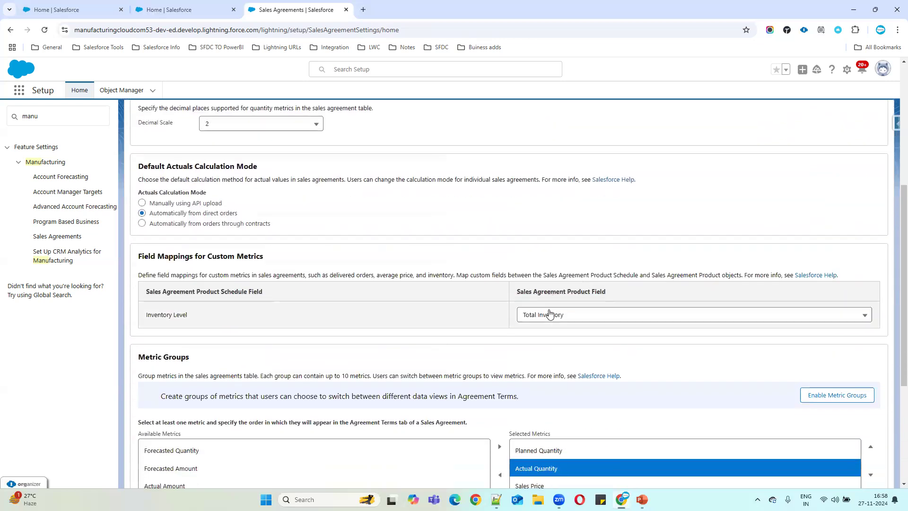